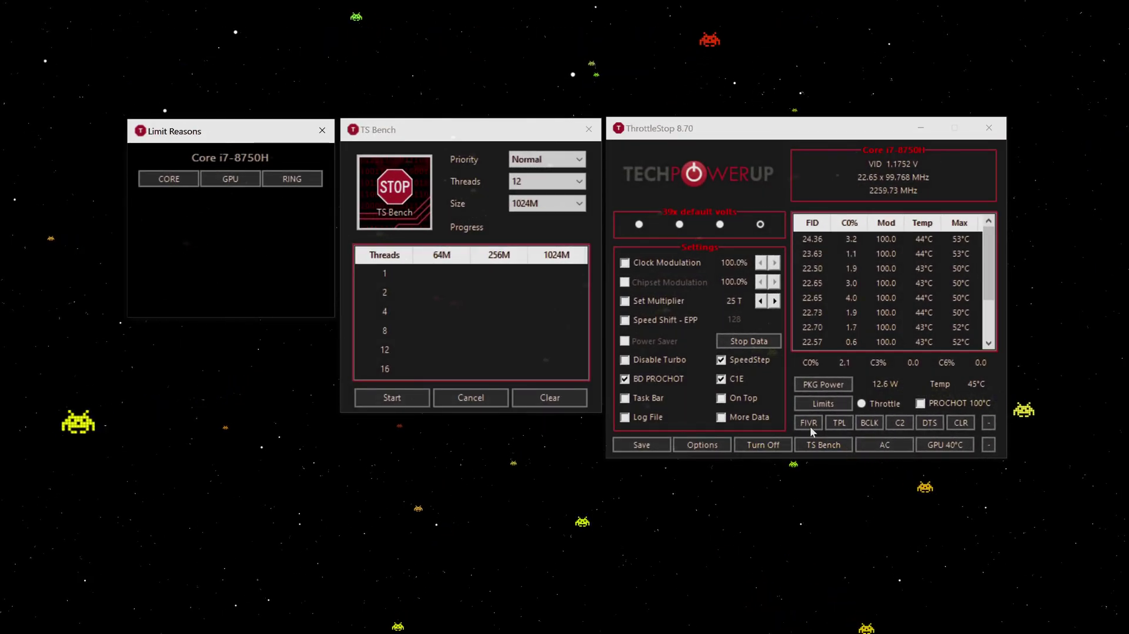
- Check the FIVR voltage and turbo ratio settings, and briefly run the 12-thread, 1024M benchmark before stopping it
click(809, 425)
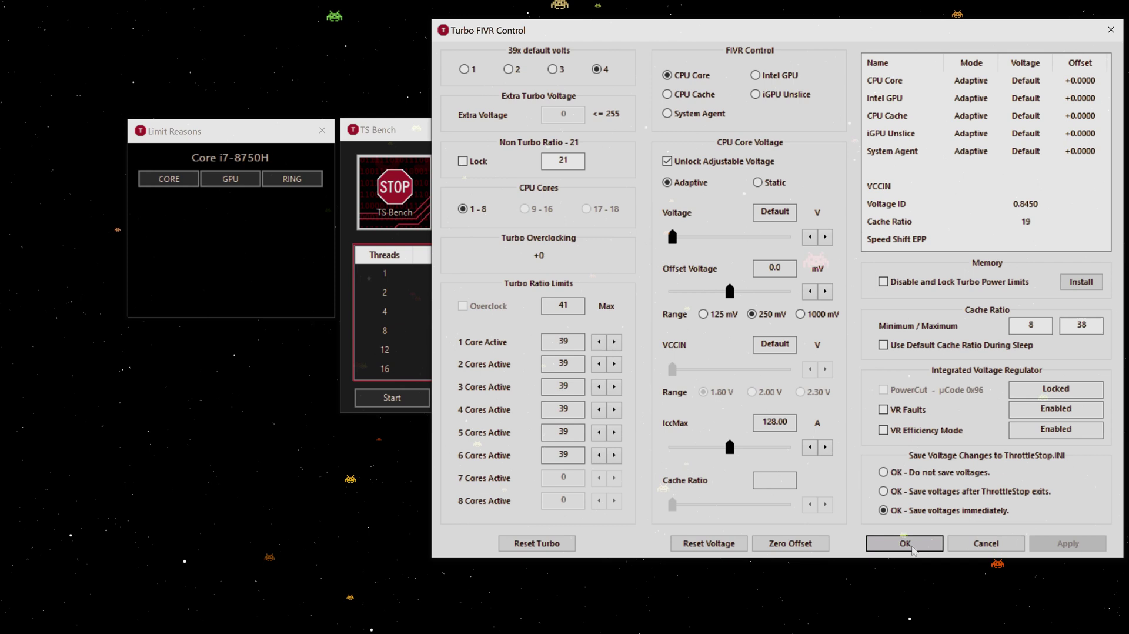
click(912, 546)
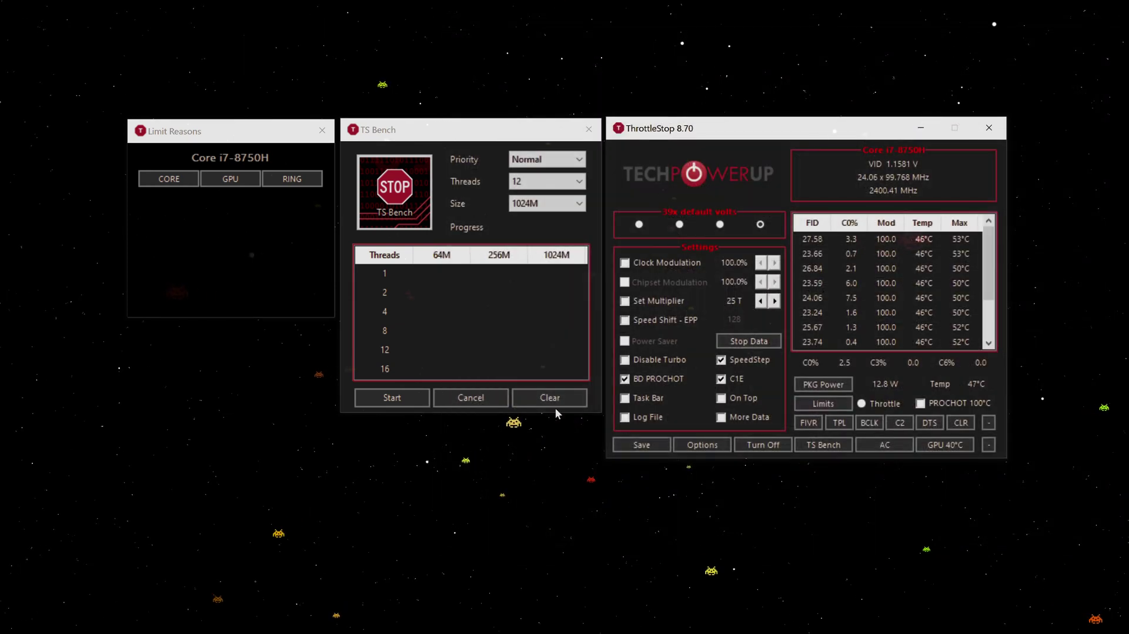
click(392, 398)
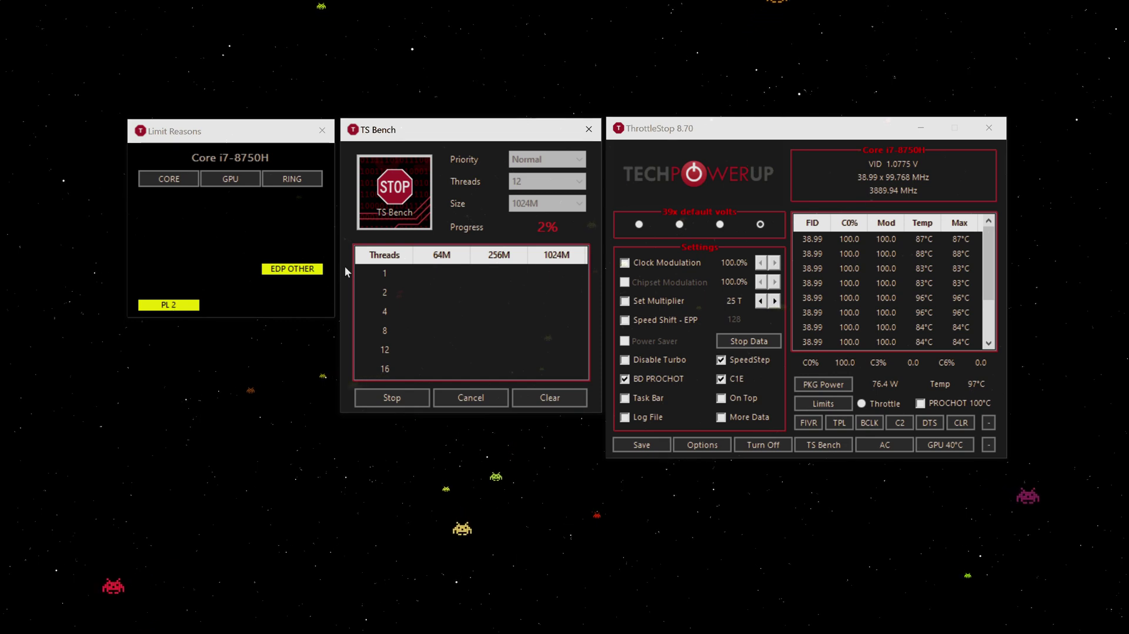
click(376, 394)
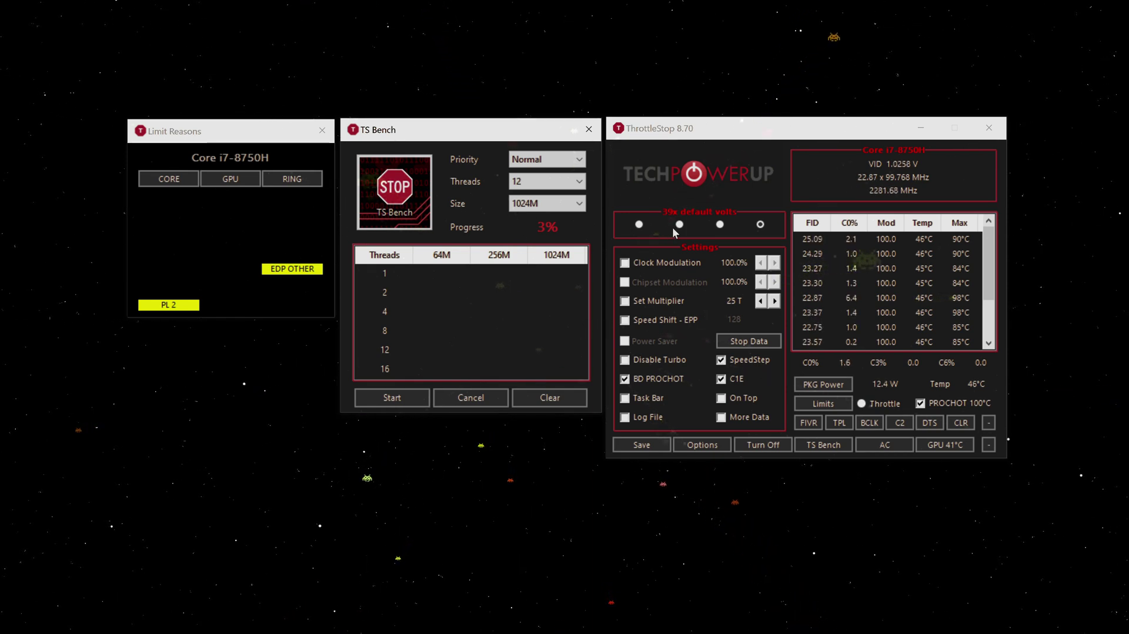
- Review the CPU core voltage and turbo ratio limits in the Turbo FIVR Control settings without changing them
click(636, 228)
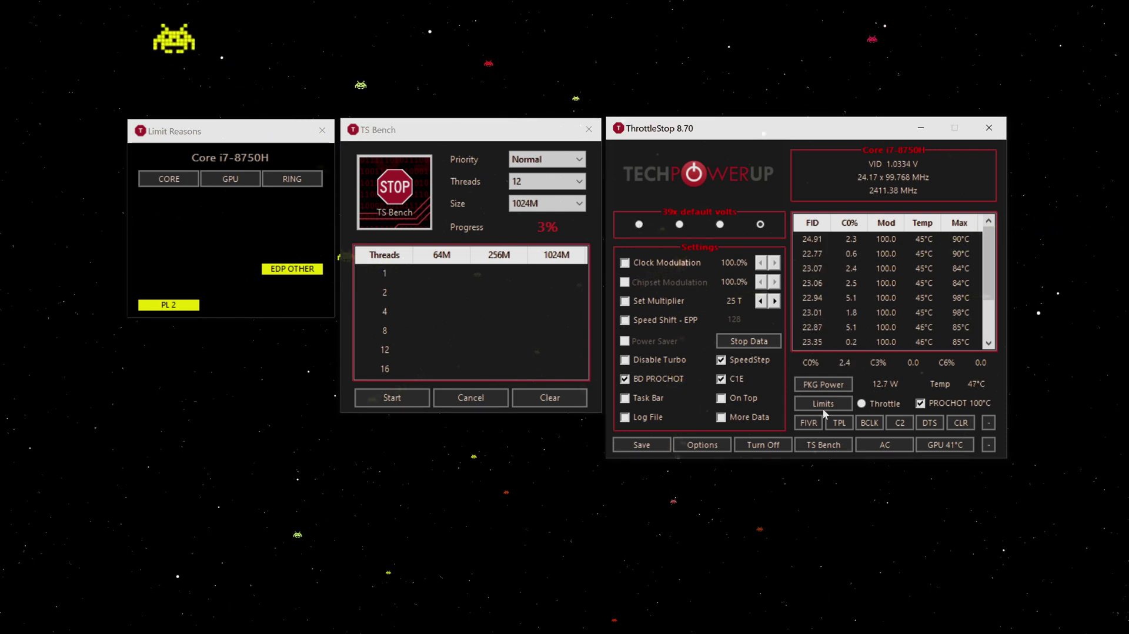
click(806, 423)
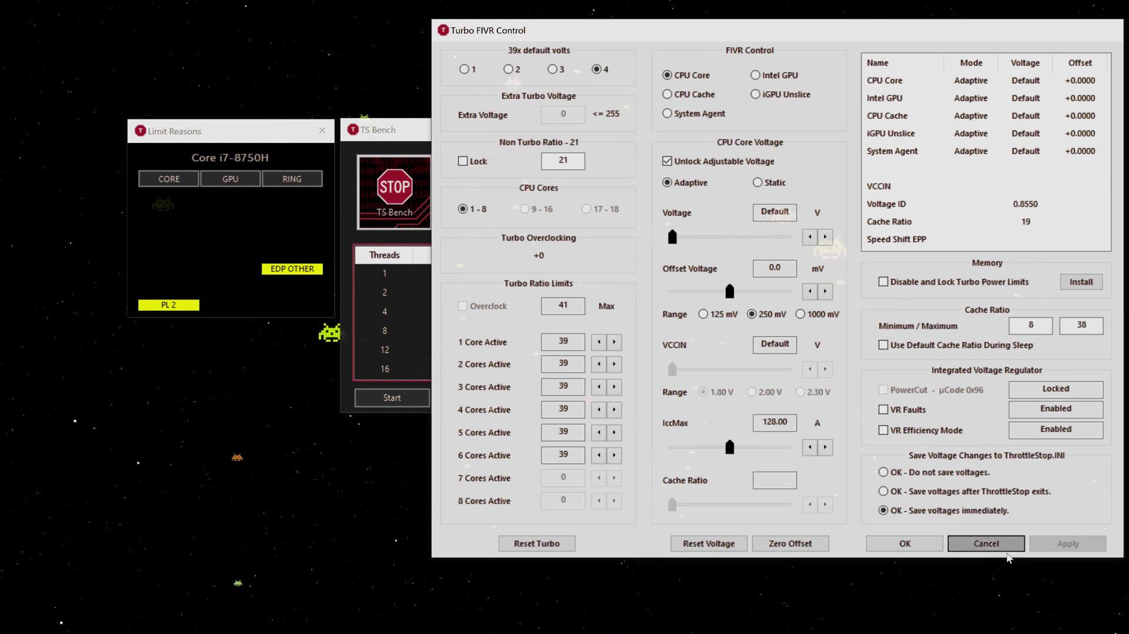
click(1006, 553)
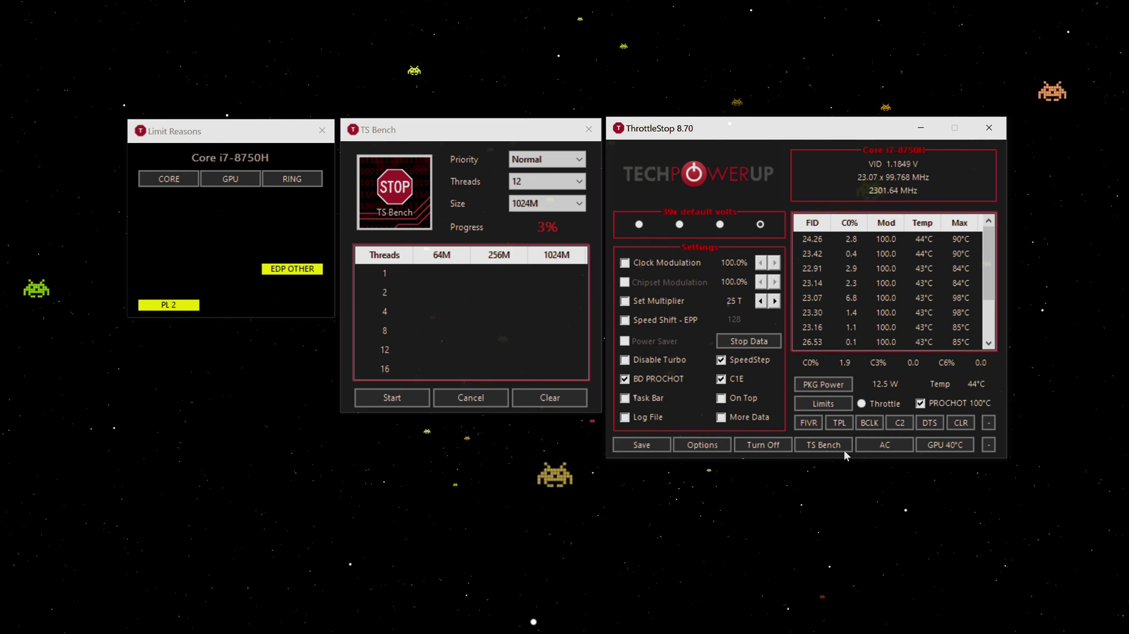
- Examine the Turbo Boost Short Power Max value in the turbo power limits and discard any edits
click(840, 423)
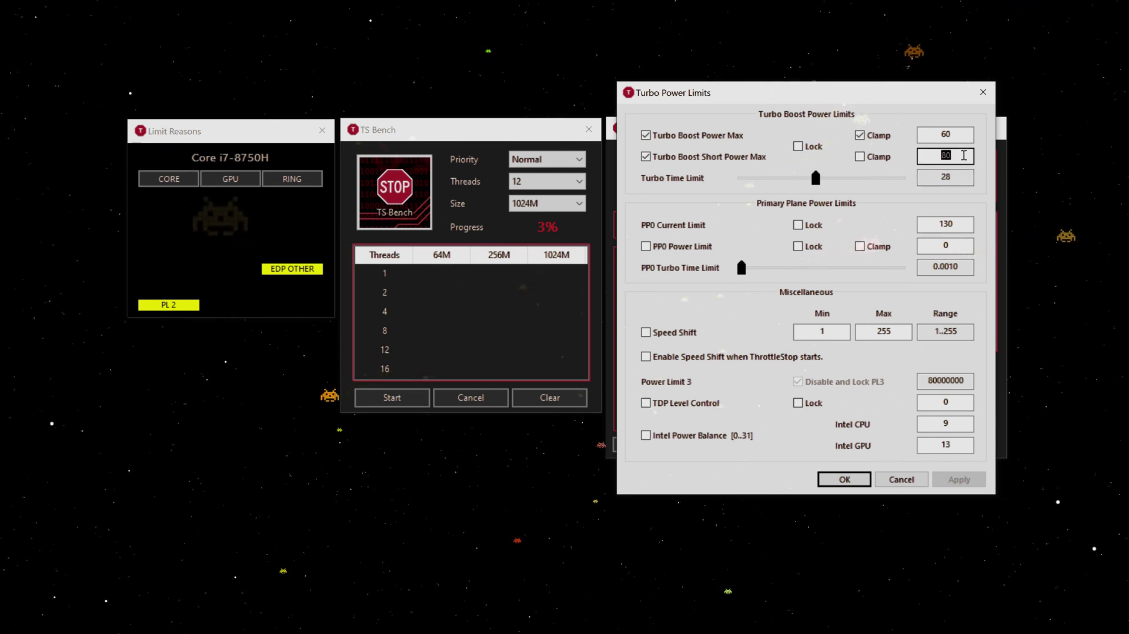
text(80)
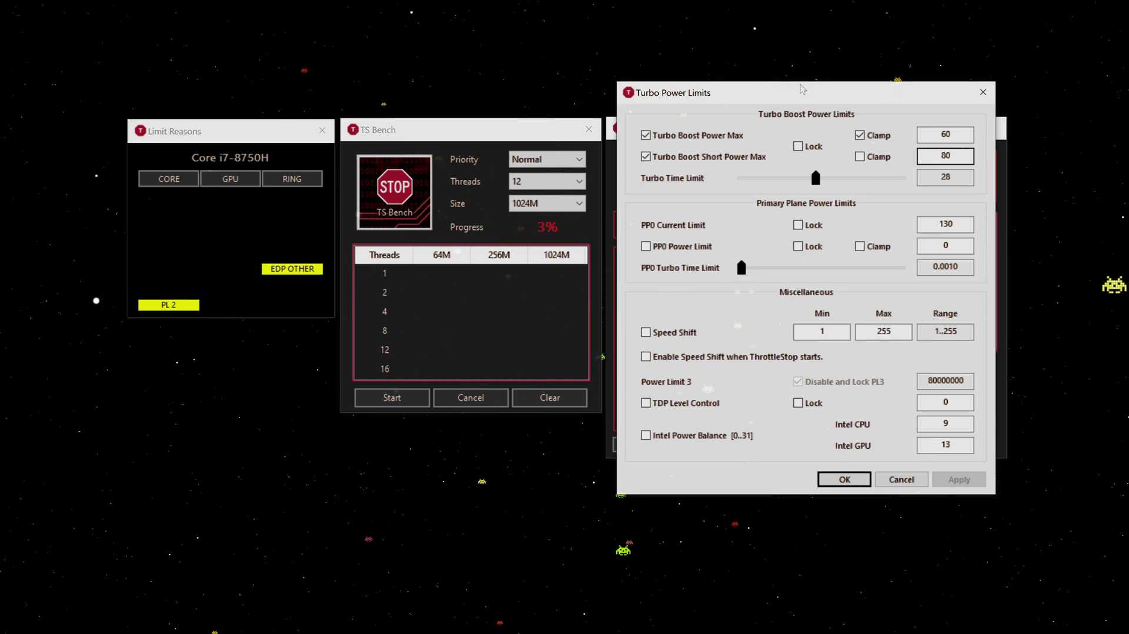
drag(802, 94, 262, 152)
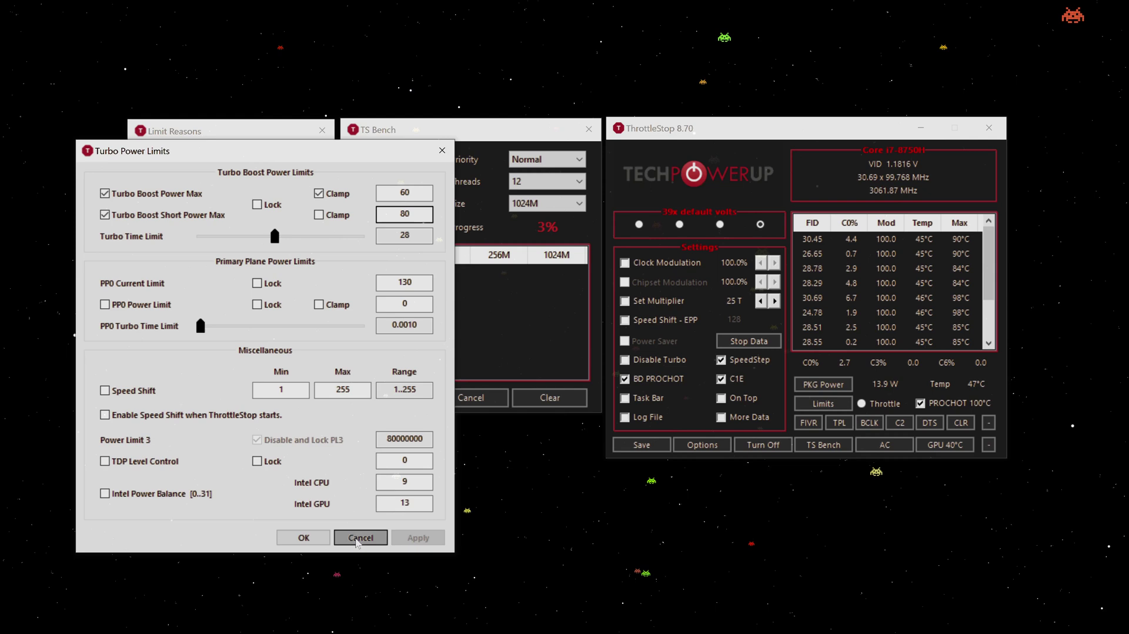
click(369, 536)
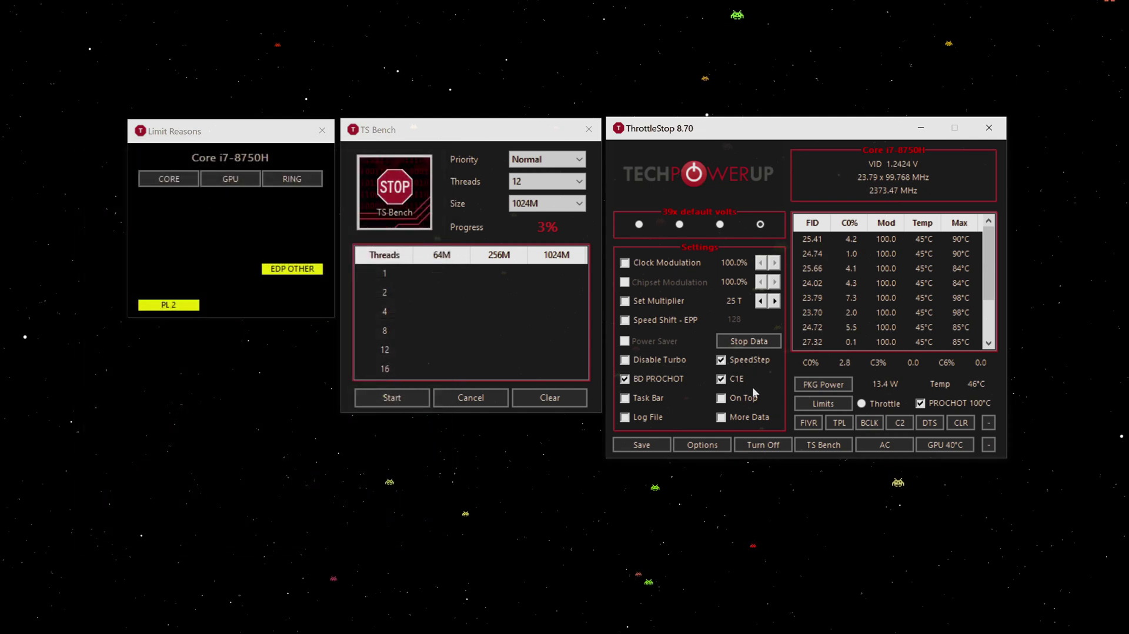
- Show the maximum package power and review the turbo power limits and FIVR settings without changing them
click(823, 385)
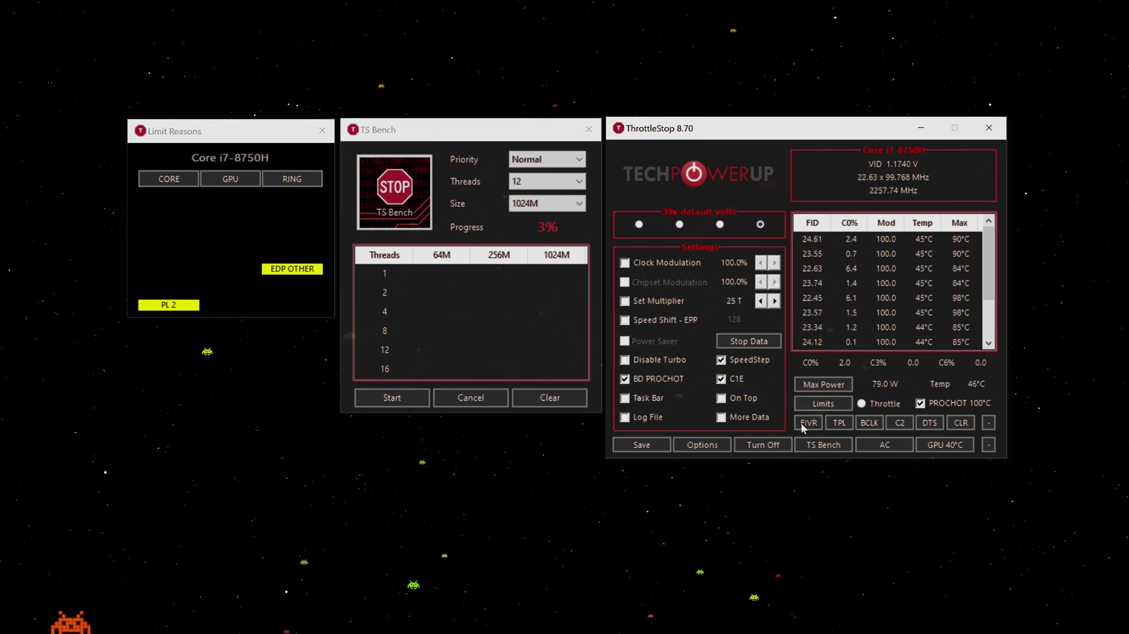
click(845, 422)
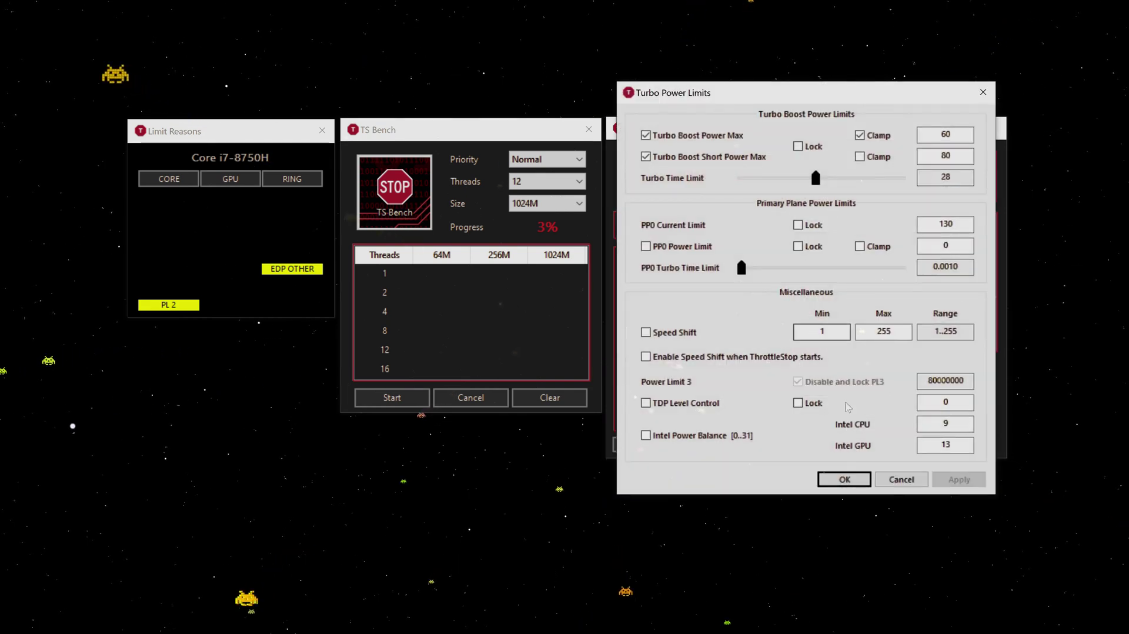
click(900, 478)
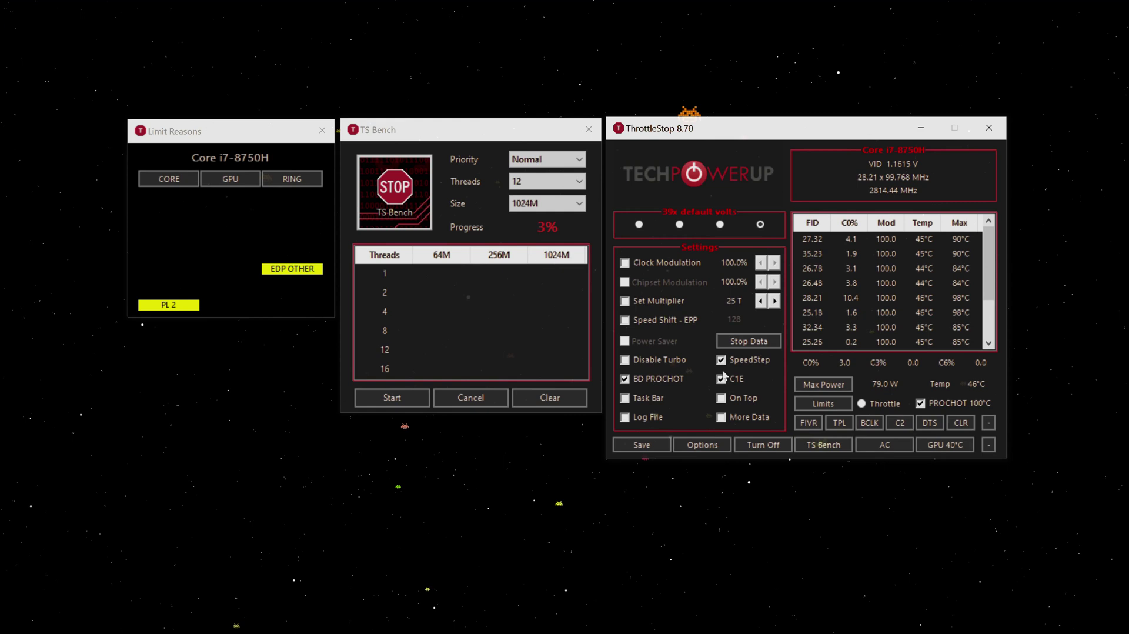
click(810, 423)
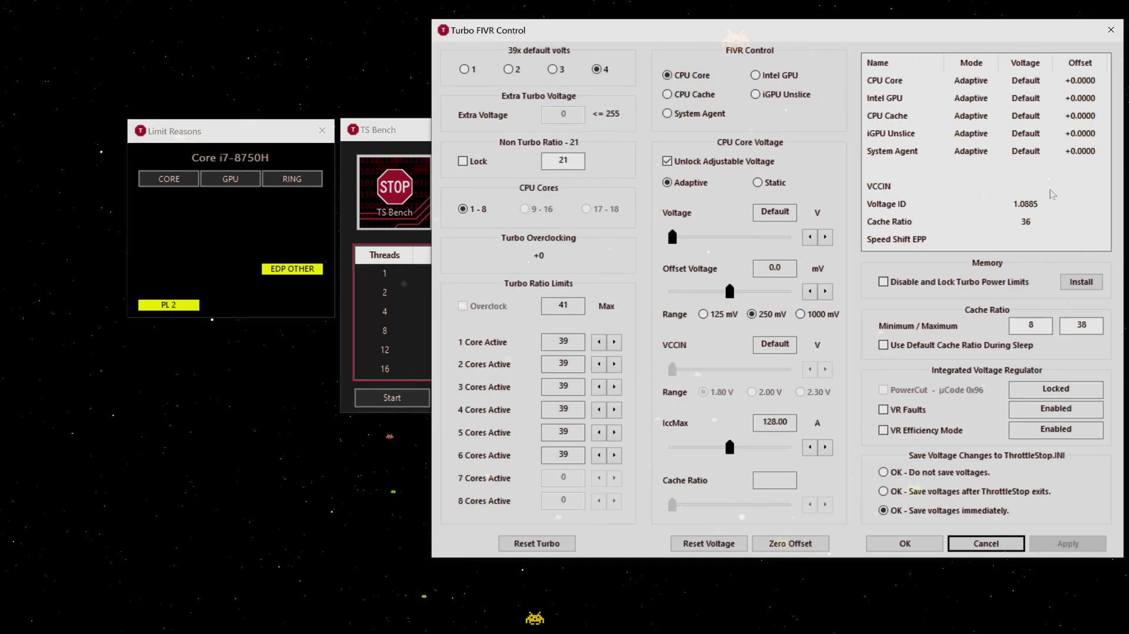
click(985, 543)
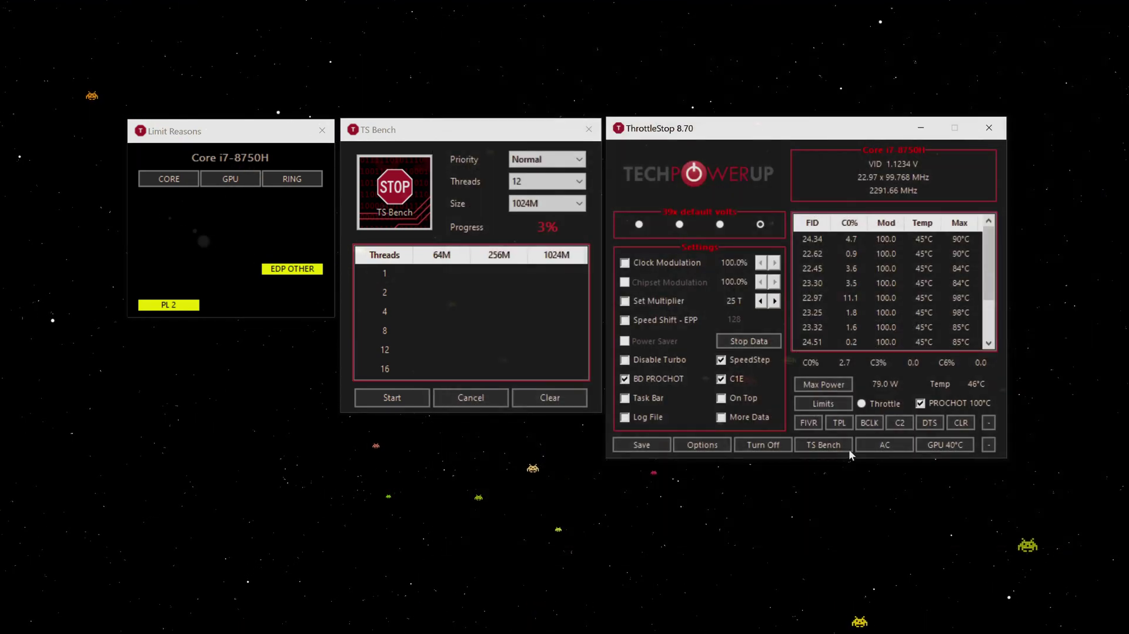
- Set Turbo Boost Short Power Max to 49 in the turbo power limits and apply the change
click(809, 429)
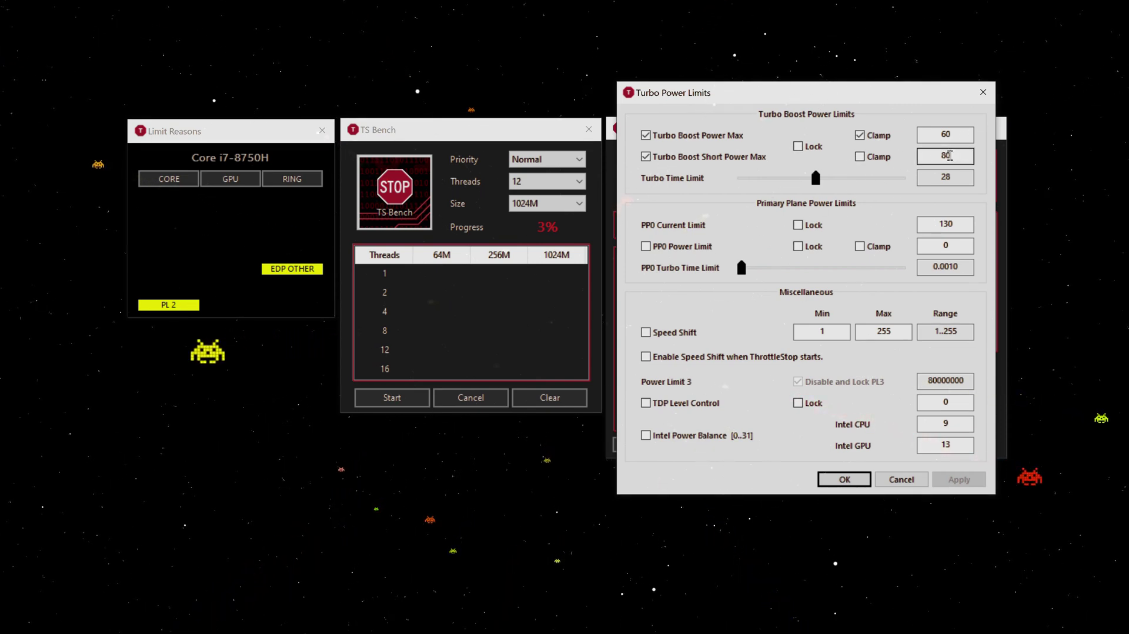
double_click(953, 154)
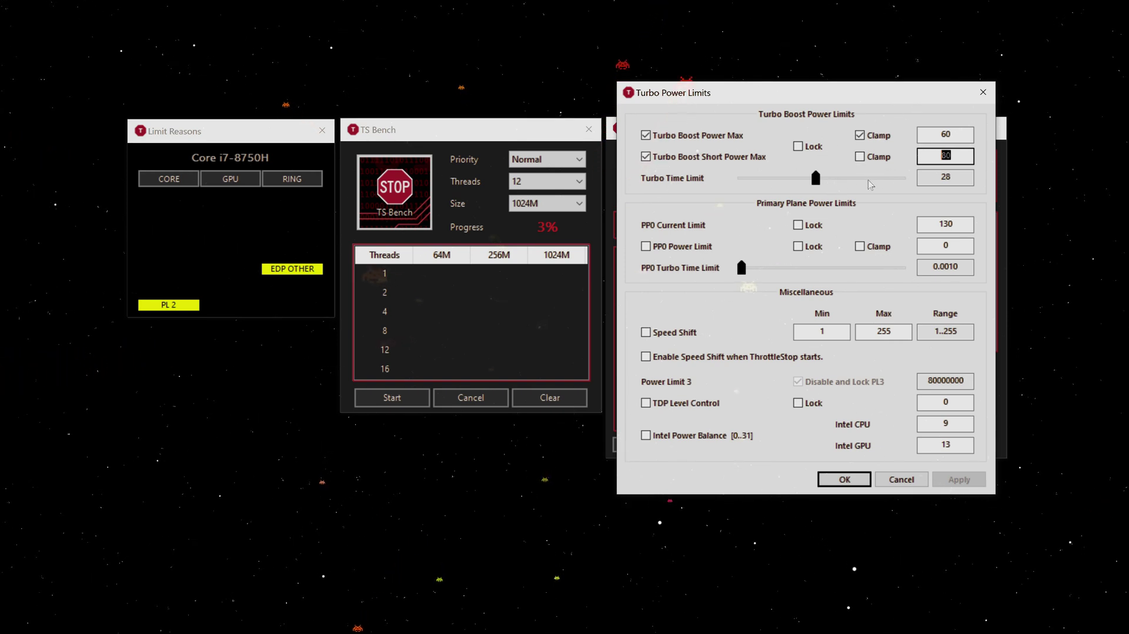
text(49)
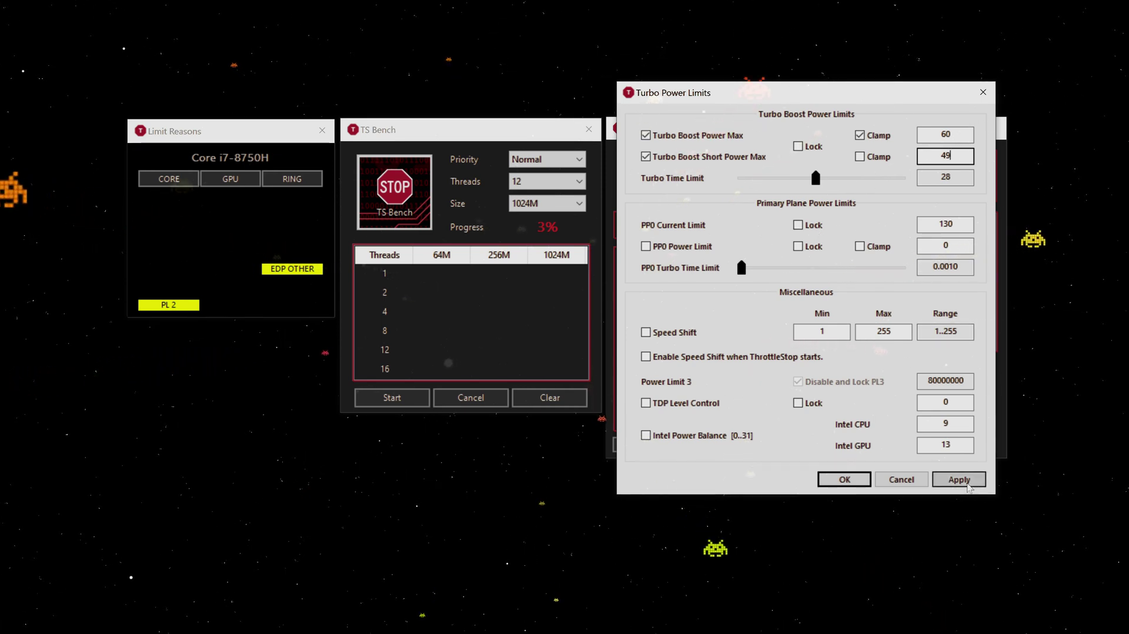
click(970, 481)
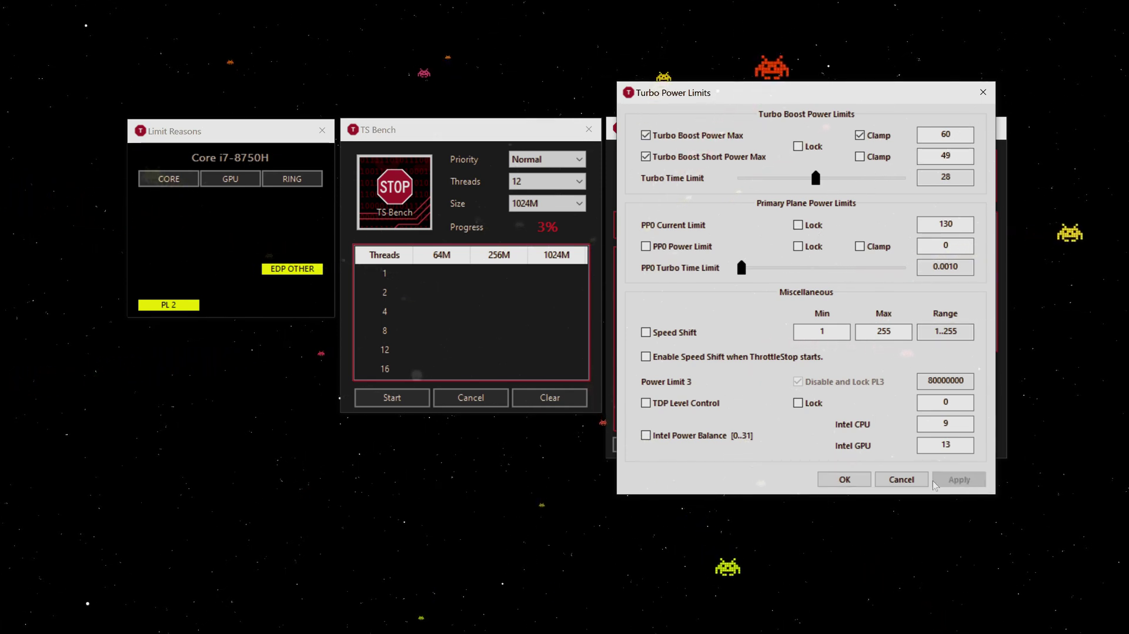
click(844, 480)
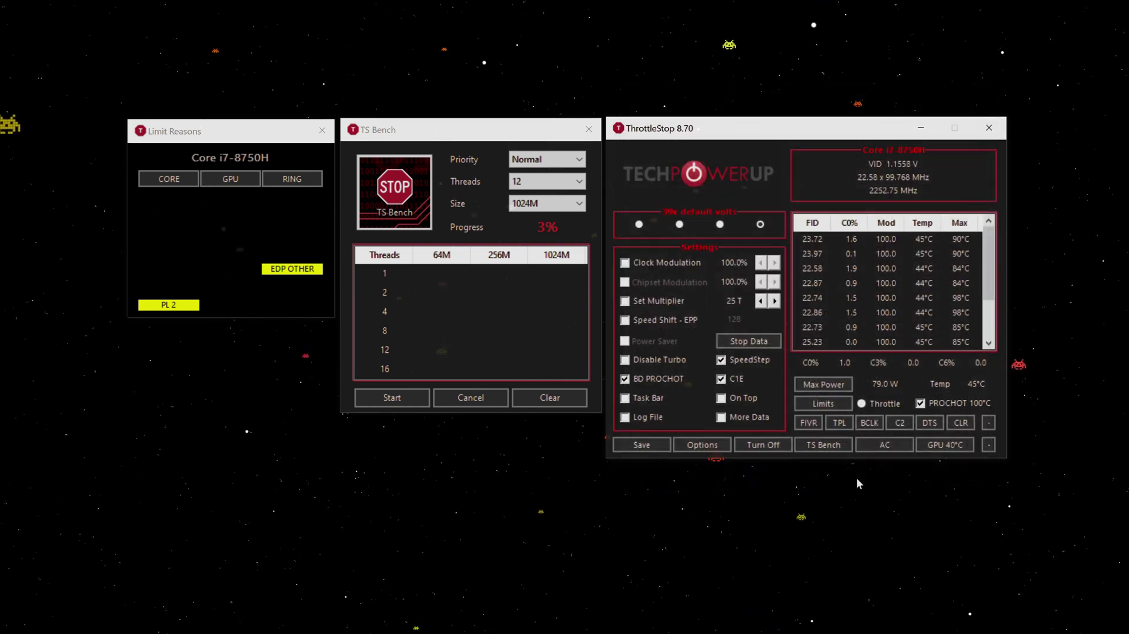
- Clear the logged limit reasons and maximum readings, and start the 12-thread, 1024M benchmark
click(179, 184)
click(288, 182)
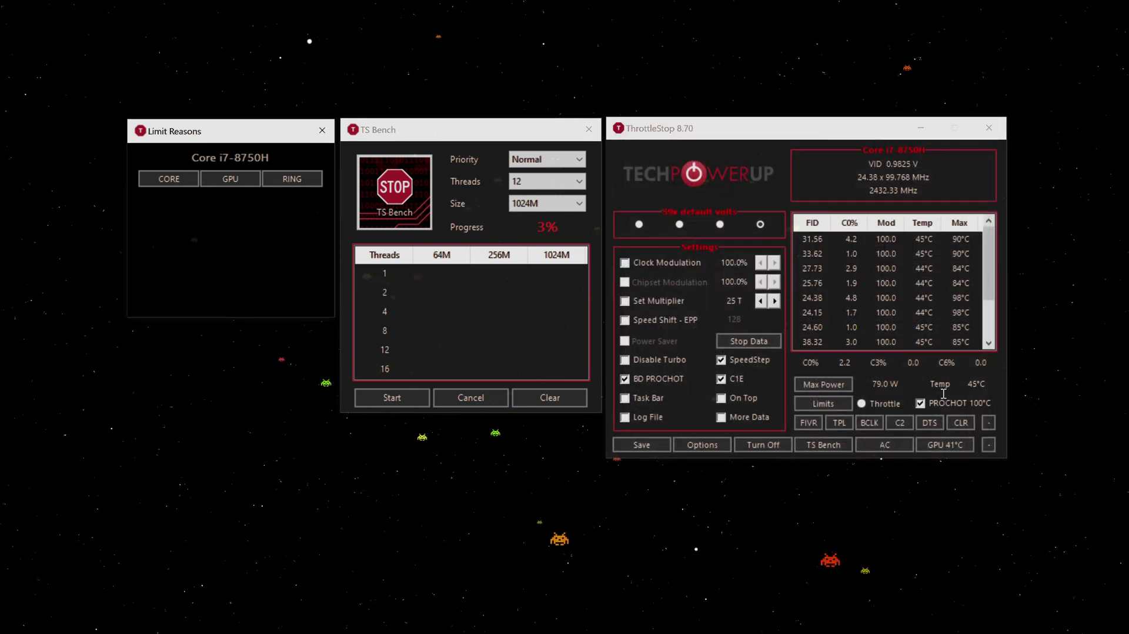
click(964, 427)
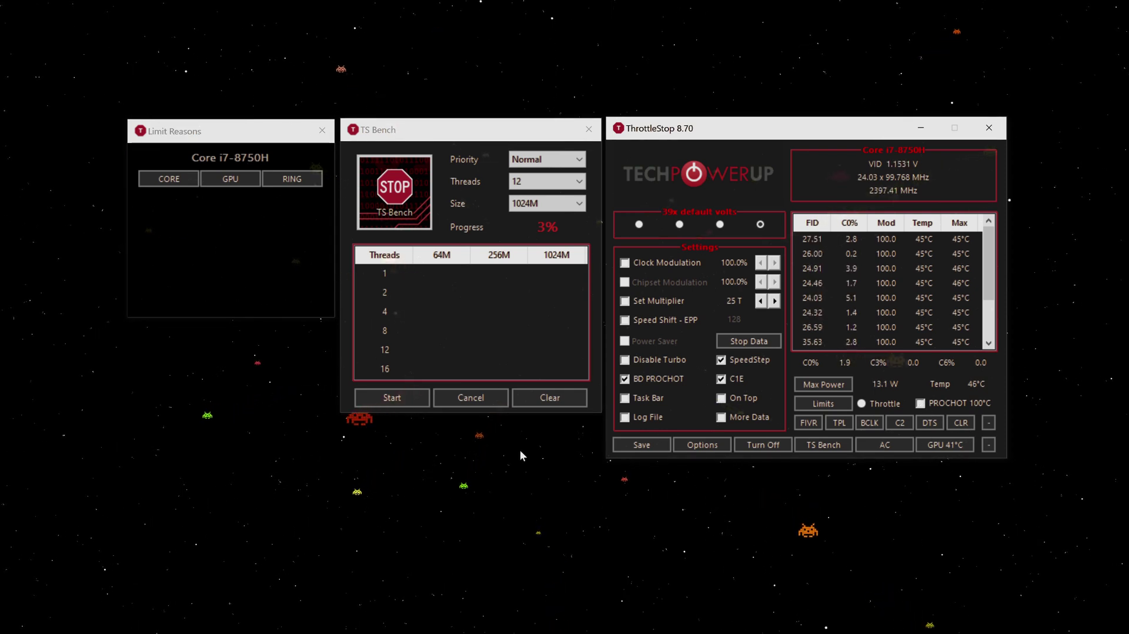
click(409, 397)
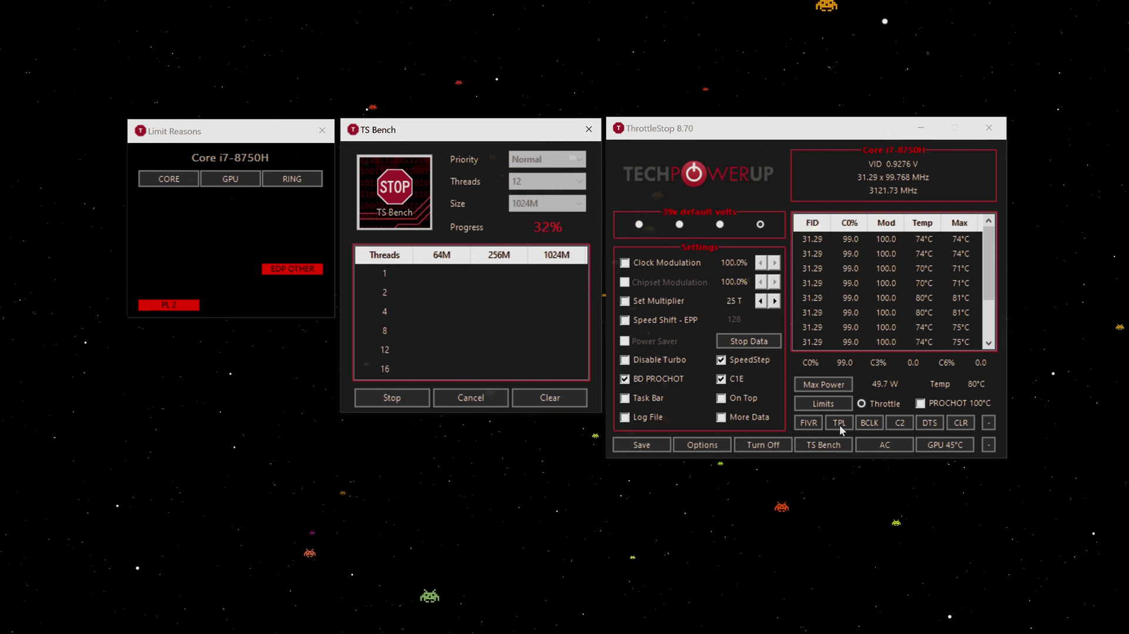
- Check the FIVR turbo ratio limits while the benchmark runs, and stop the benchmark
click(813, 425)
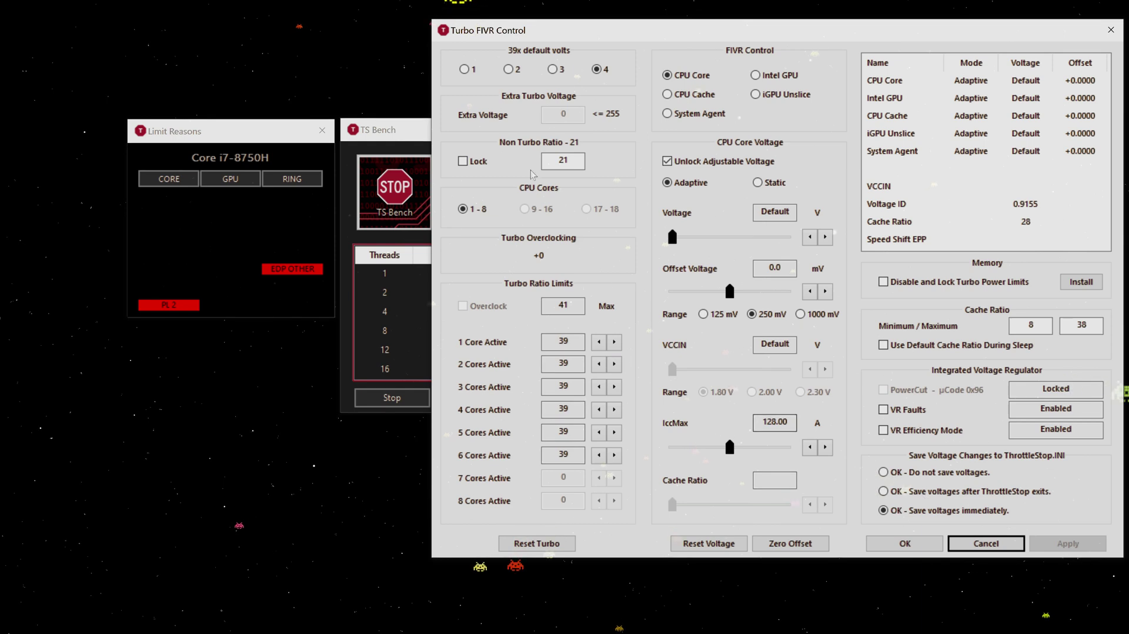
click(986, 546)
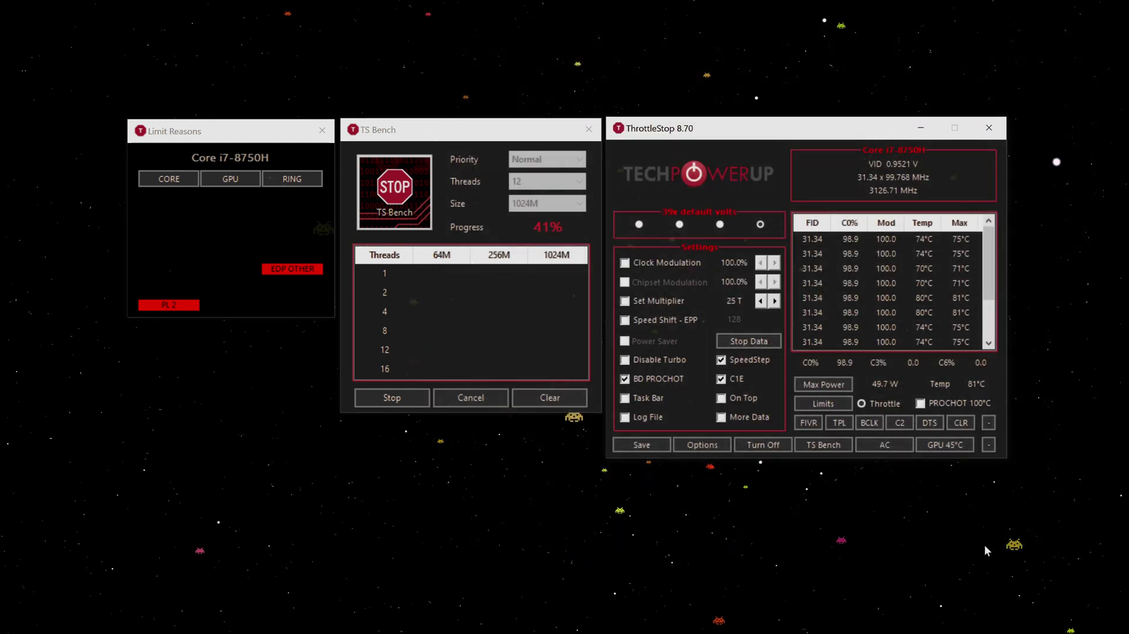
click(401, 403)
- Clear the core and ring limit reasons, and set Turbo Boost Short Power Max to 35
click(172, 181)
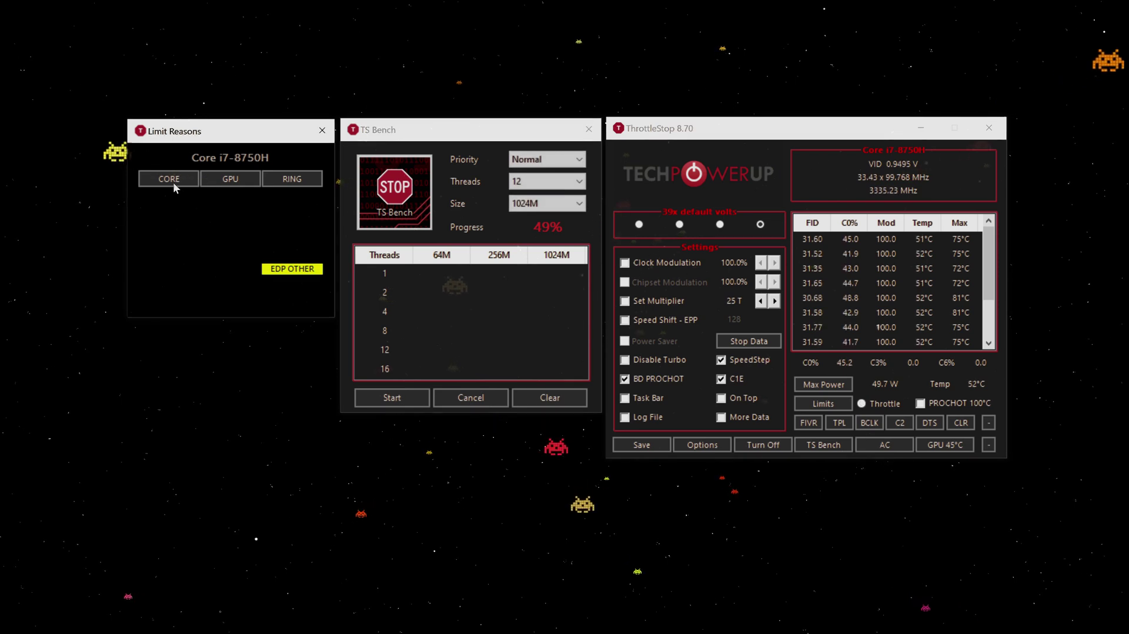
click(292, 183)
click(838, 422)
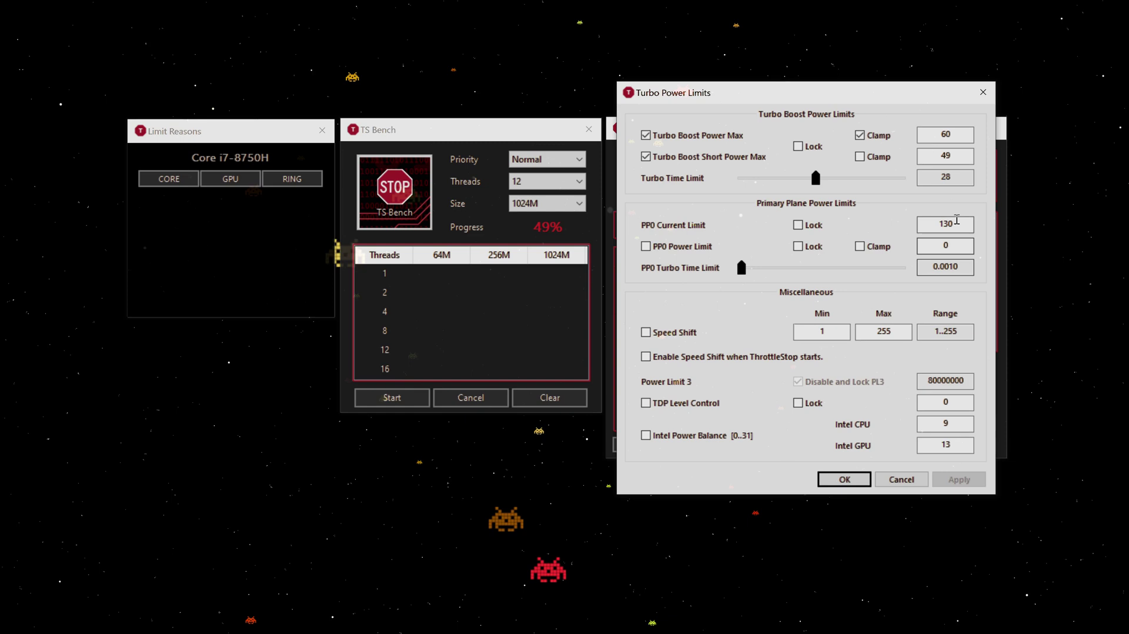
double_click(943, 154)
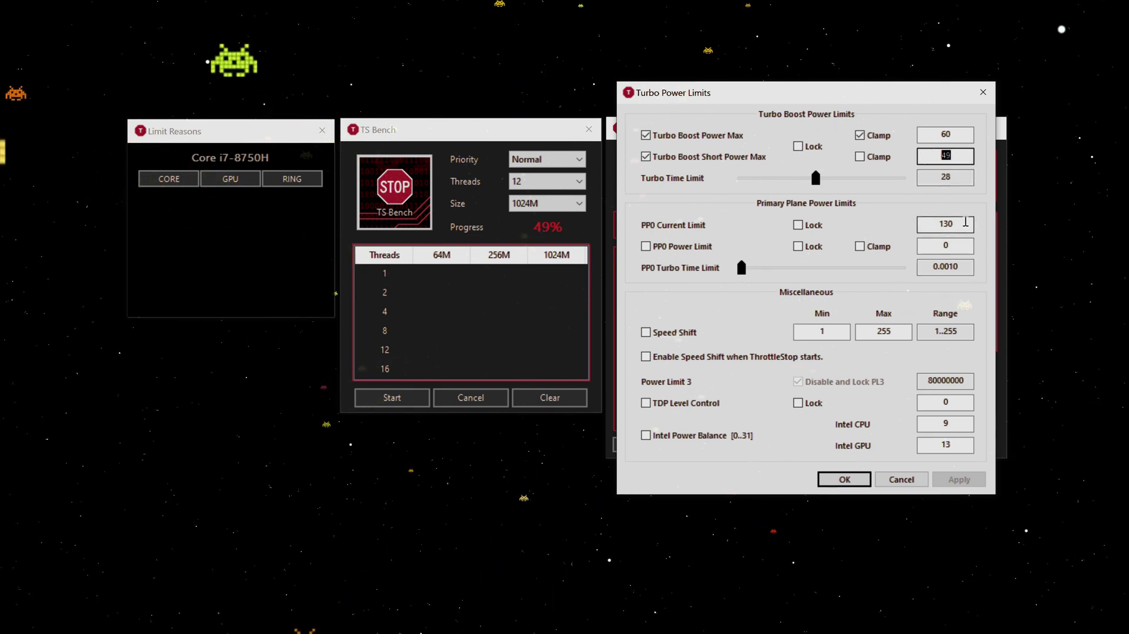
text(35)
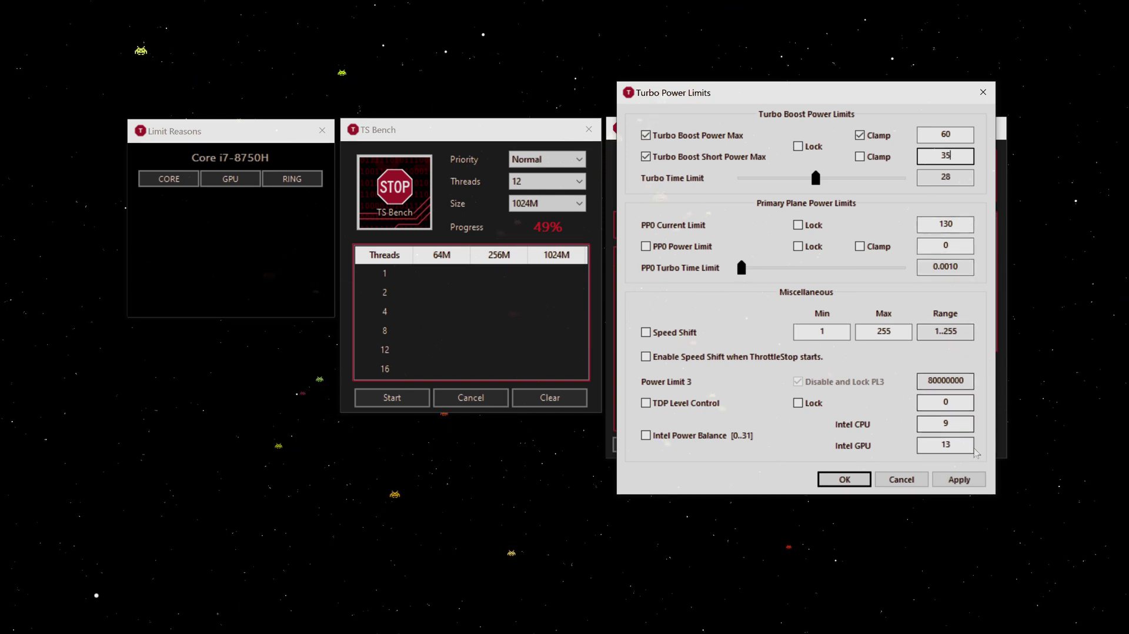
click(844, 479)
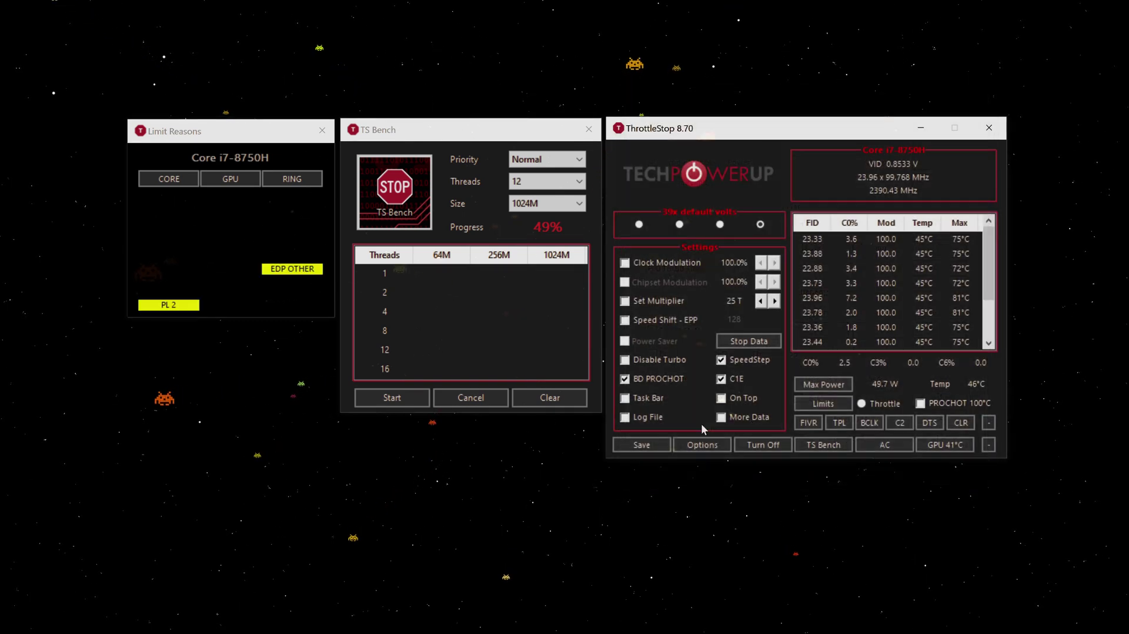
- Clear the logged limit reasons and rerun the 12-thread, 1024M benchmark, checking the FIVR settings while it runs
click(263, 191)
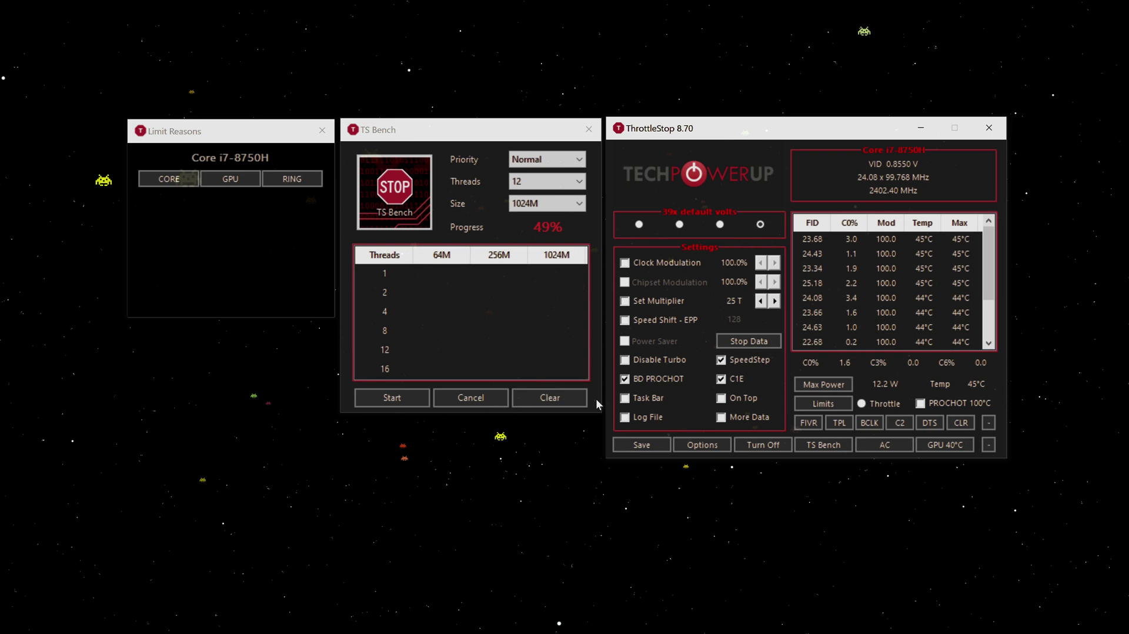
click(391, 399)
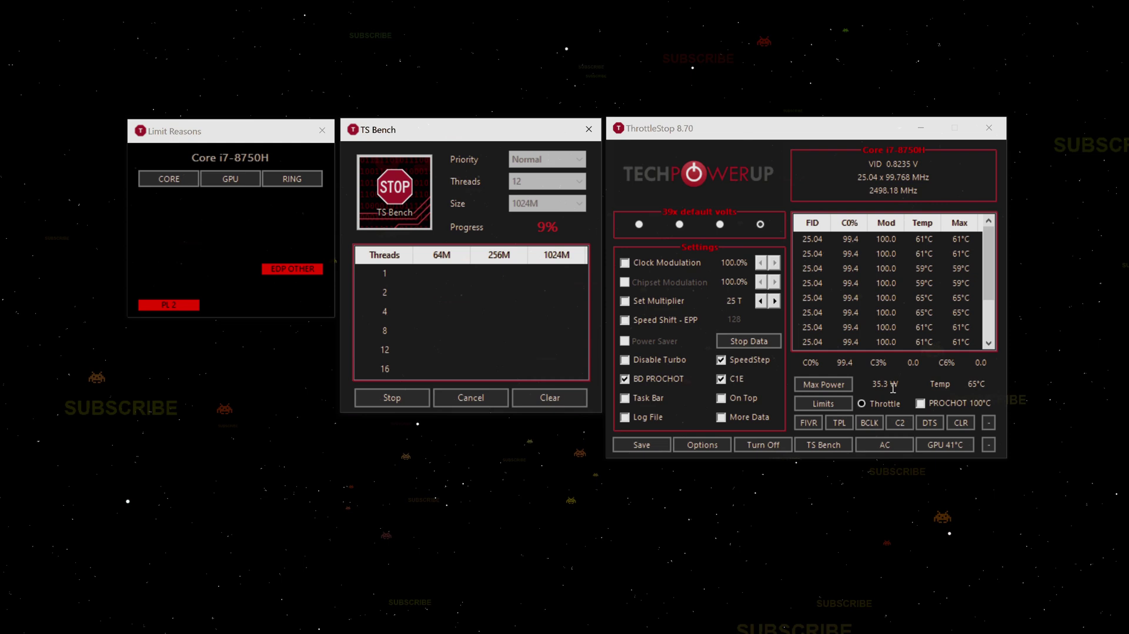
click(809, 424)
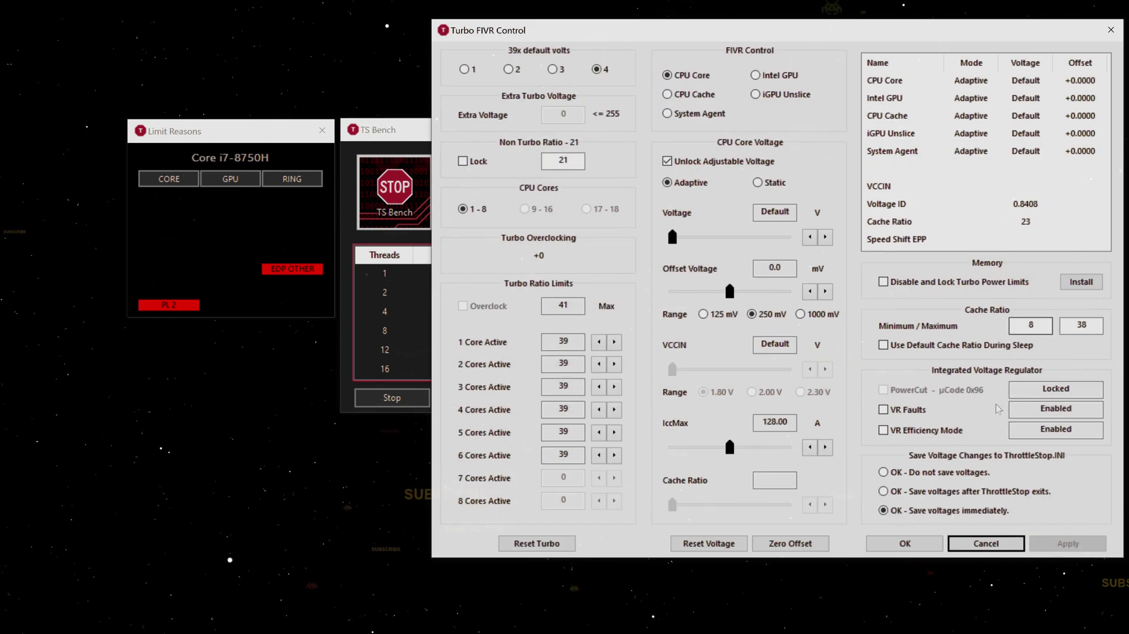
click(987, 540)
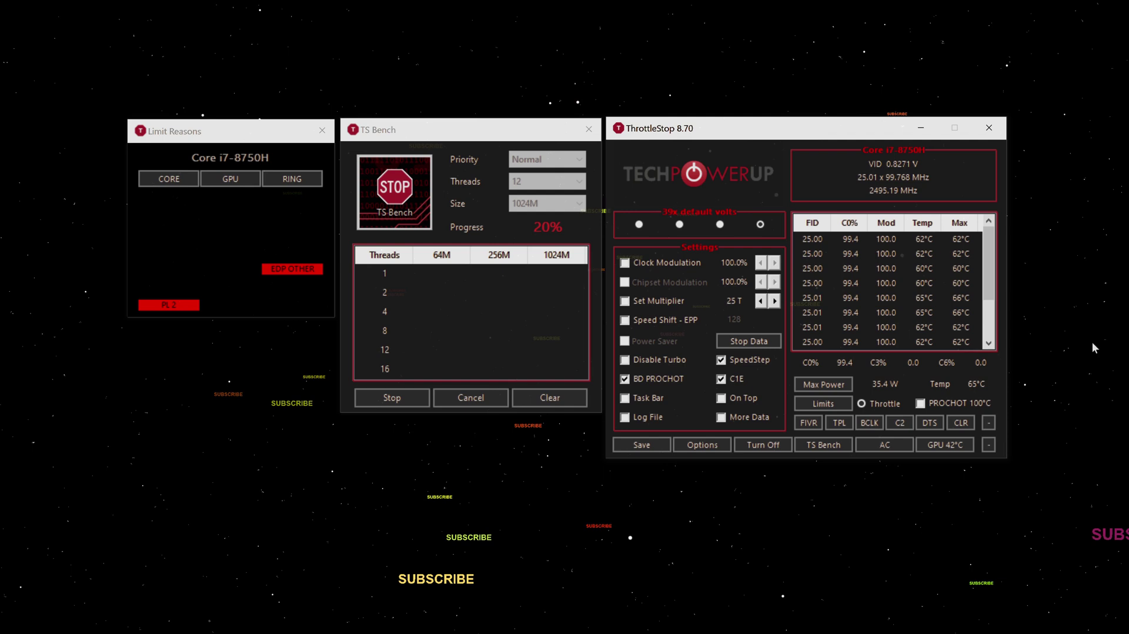
- Stop the running benchmark and set the Turbo Boost Short Power Max limit to 45
click(823, 444)
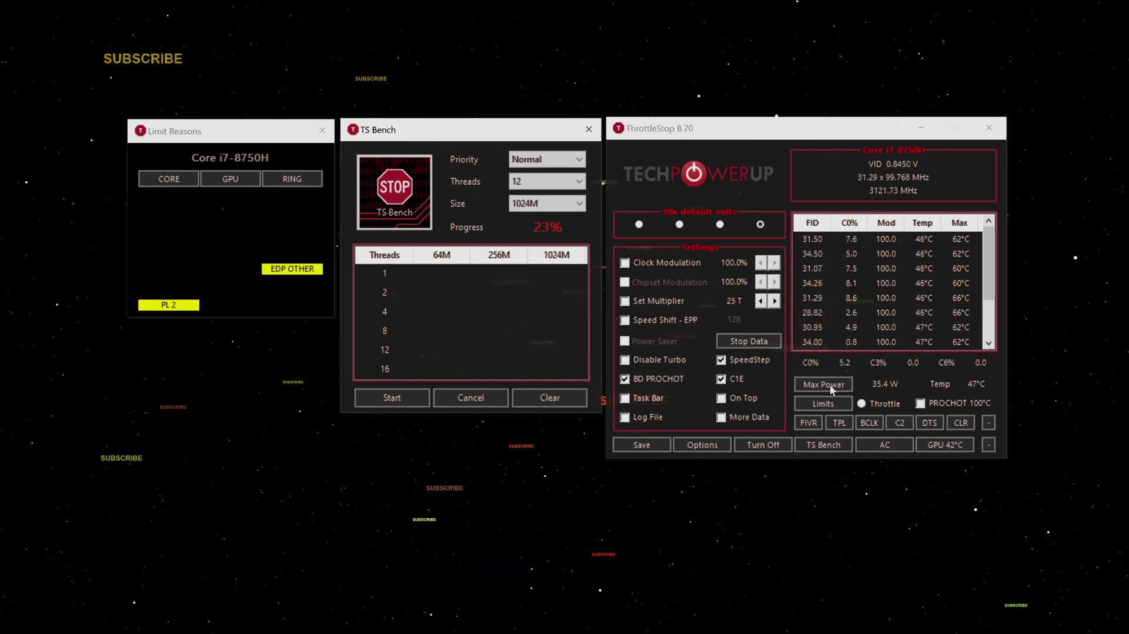
click(839, 421)
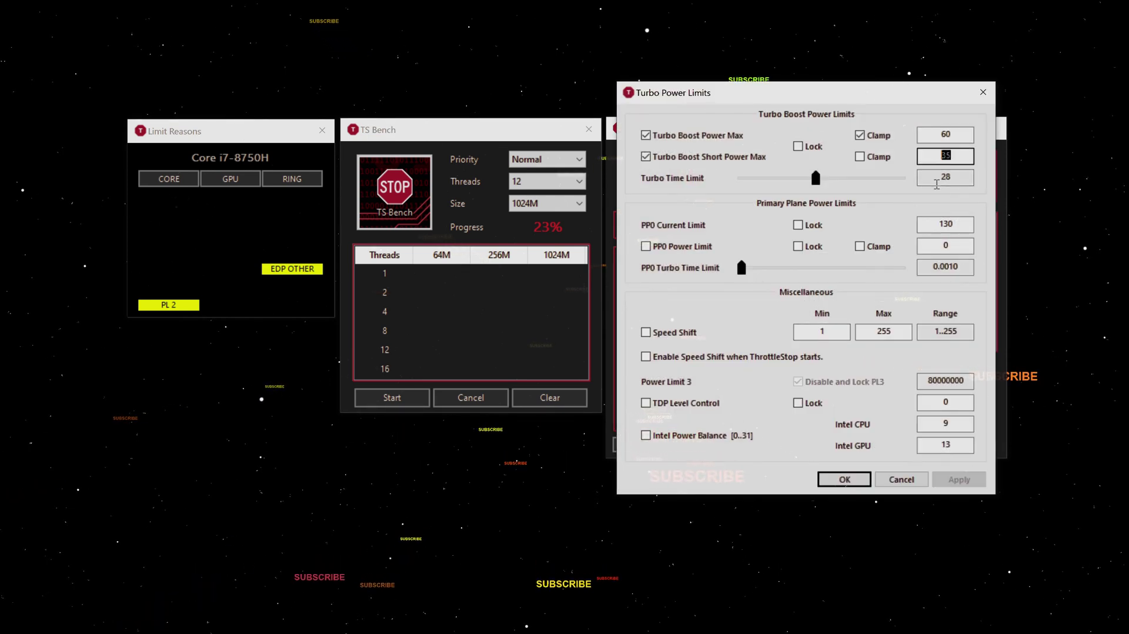
text(45)
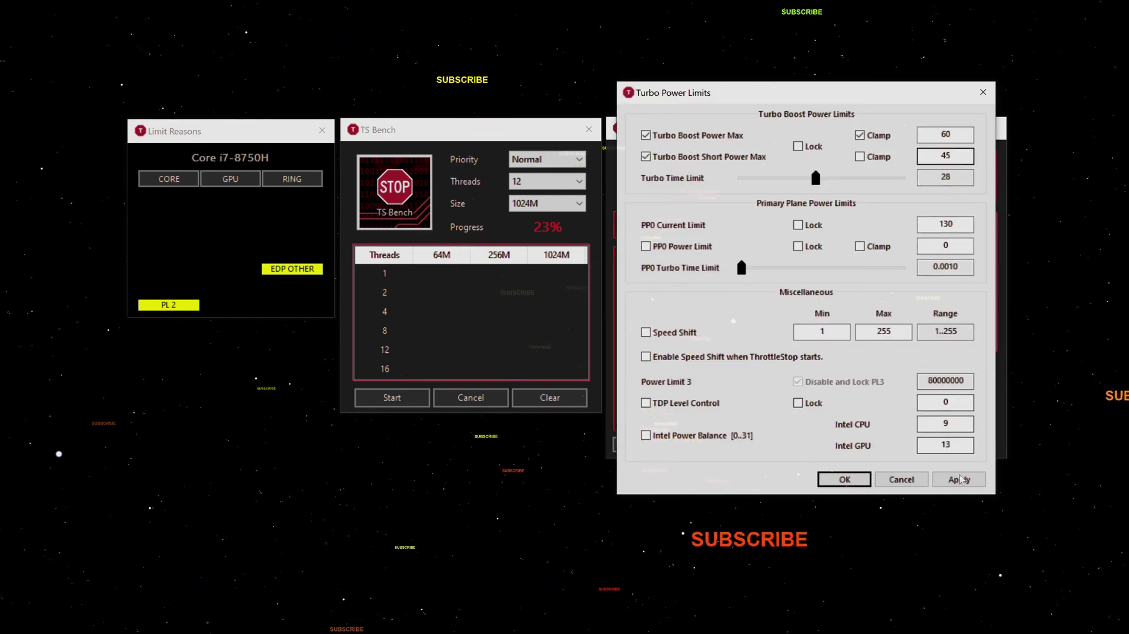
click(960, 479)
click(845, 479)
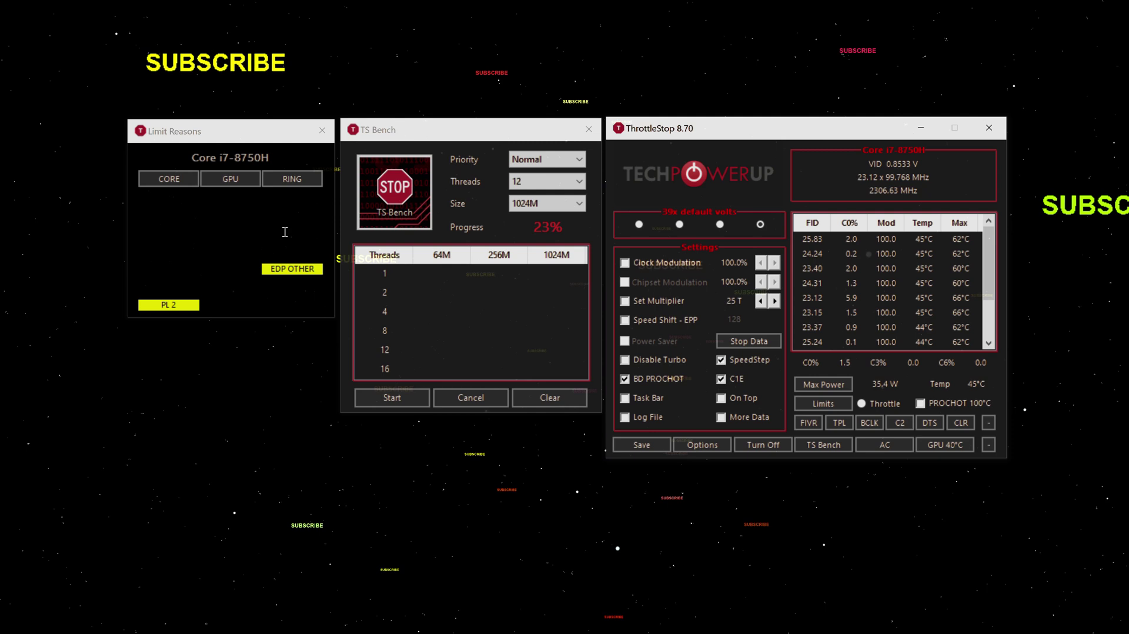
- Clear the core and ring limit reasons and the maximum readings, and rerun the 12-thread, 1024M benchmark
click(172, 179)
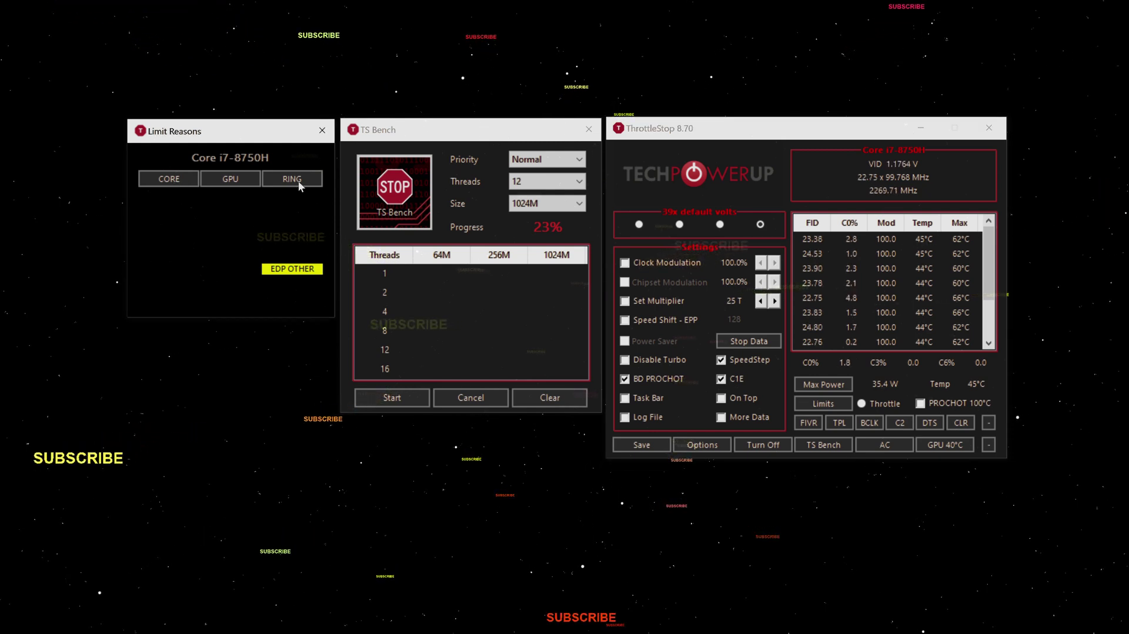
click(298, 181)
click(955, 422)
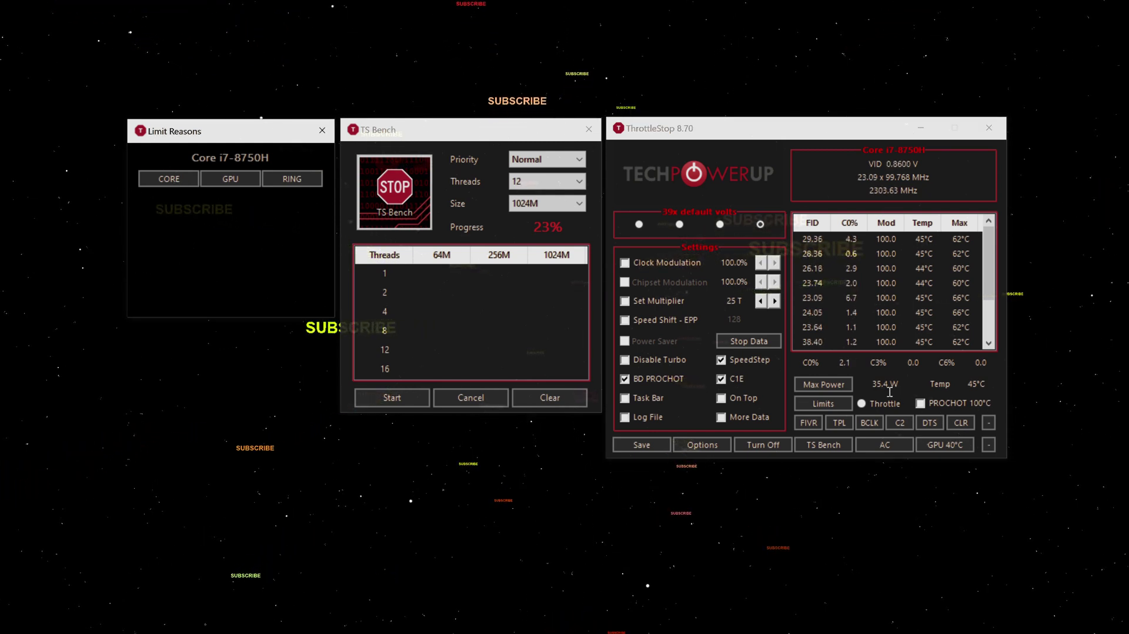
click(402, 397)
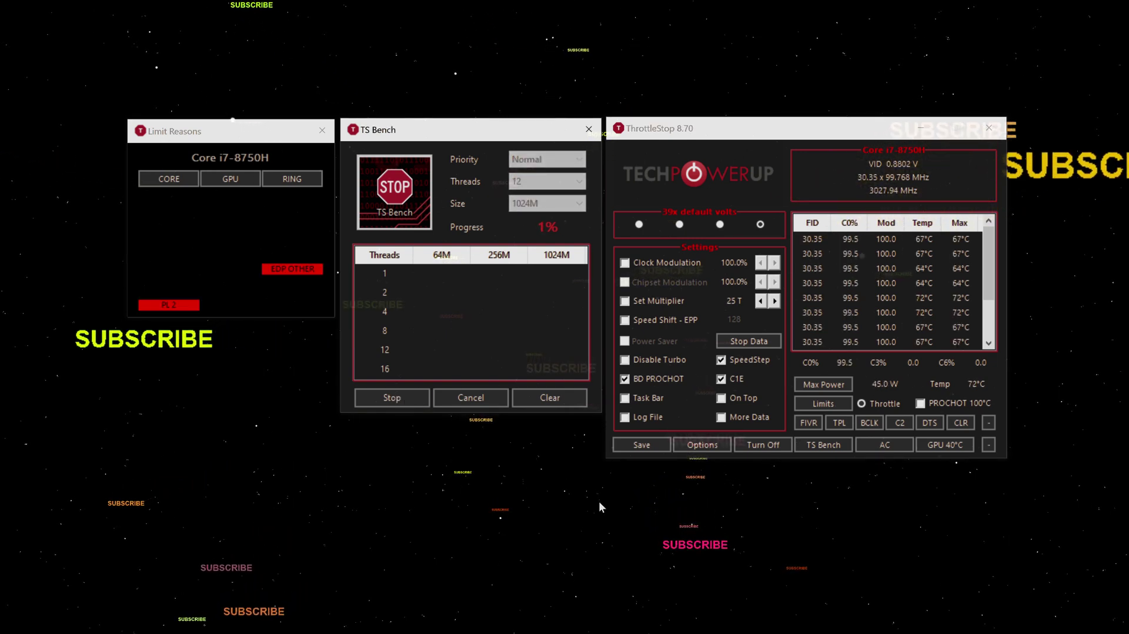